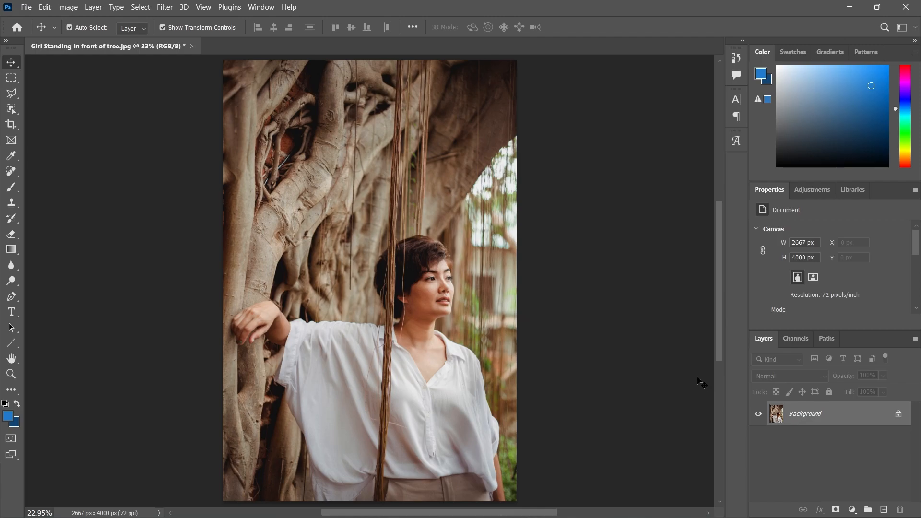
Activate the Remove Tool and add a new empty layer above the Background, with sampling of all layers enabled
click(12, 174)
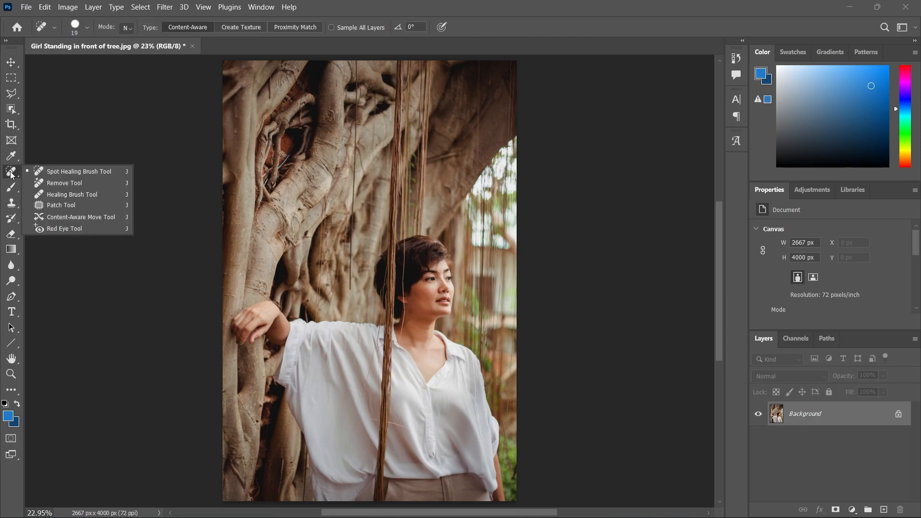
click(61, 184)
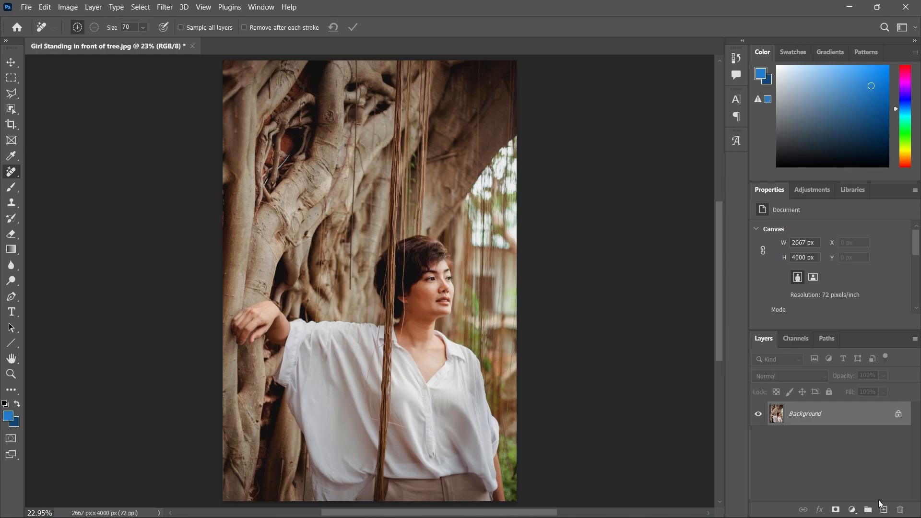
click(886, 510)
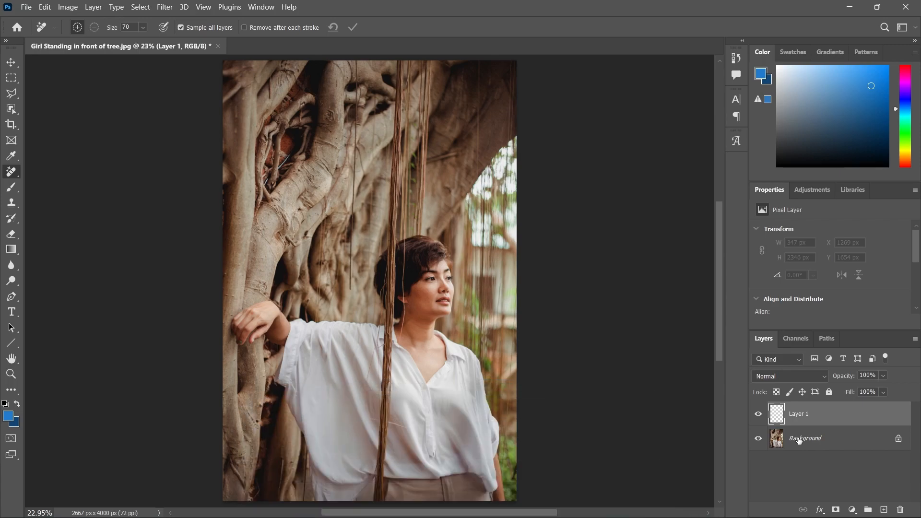
Set the Remove Tool size to 90 and remove the thick hanging root across the white shirt, from collar to hem
key(ctrl+plus)
key(ctrl+plus)
key(ctrl+plus)
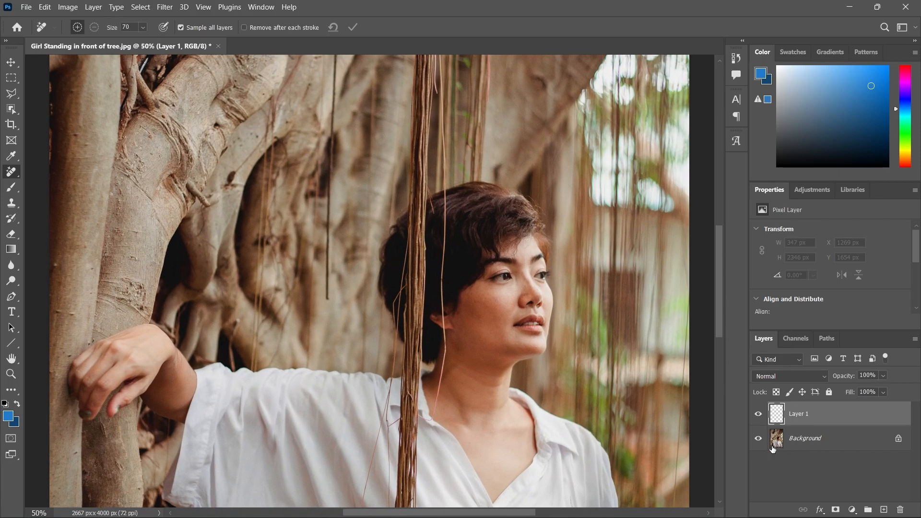
mouse_move(521, 452)
mouse_down()
mouse_move(471, 358)
mouse_move(472, 334)
mouse_up()
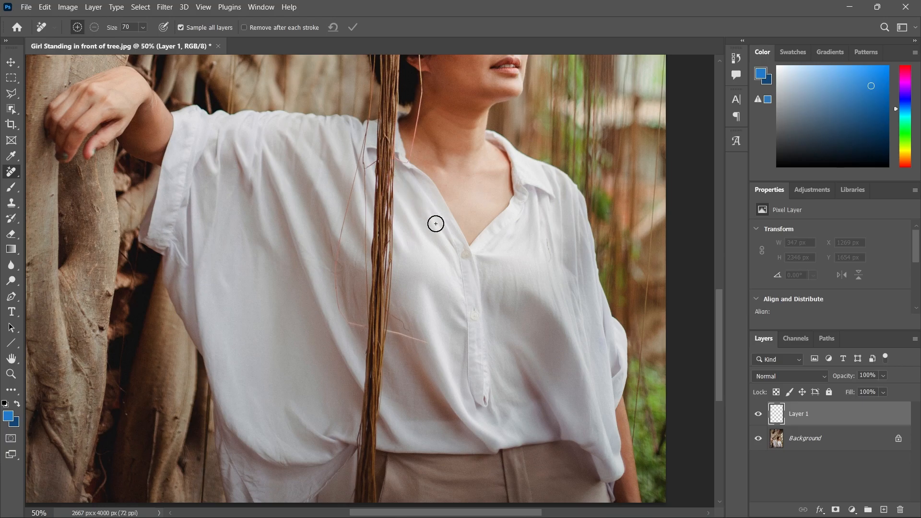
key(bracketleft)
key(bracketright)
key(bracketright)
key(bracketright)
mouse_move(385, 124)
mouse_down()
mouse_move(368, 441)
mouse_move(362, 413)
mouse_up()
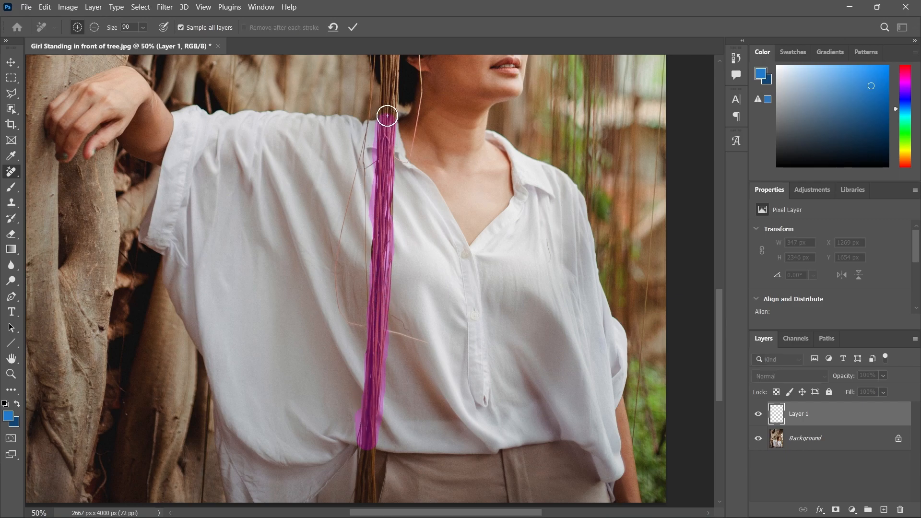
click(352, 28)
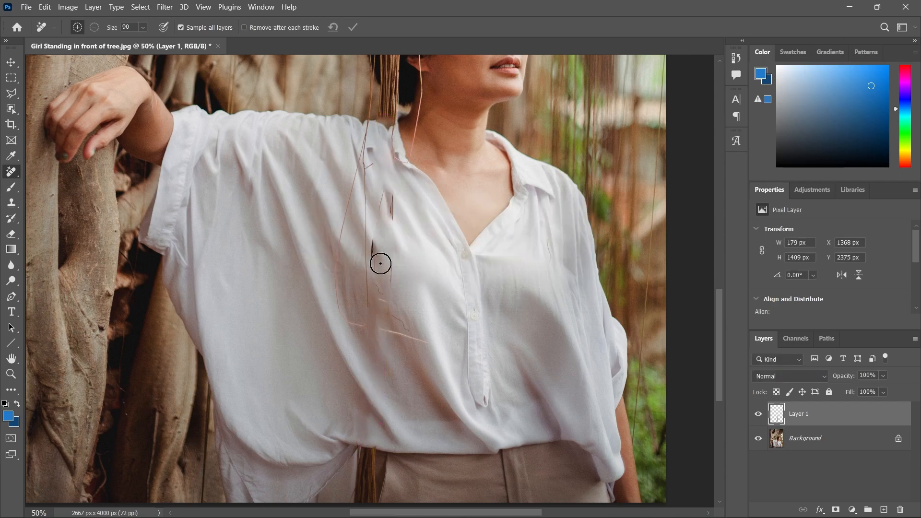
Remove the leftover strands on the shirt, and the root over the trousers with removal after each stroke enabled
drag(389, 199, 377, 259)
drag(362, 145, 370, 302)
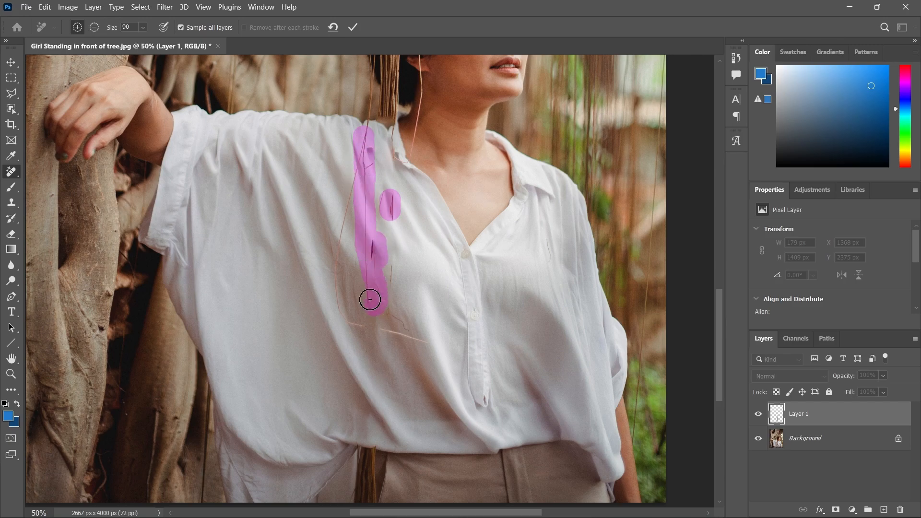
drag(353, 185, 337, 248)
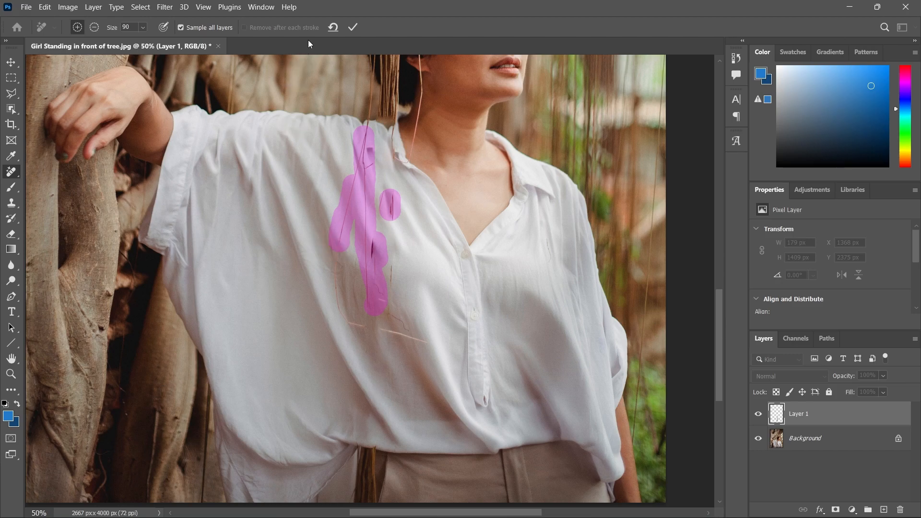
click(354, 29)
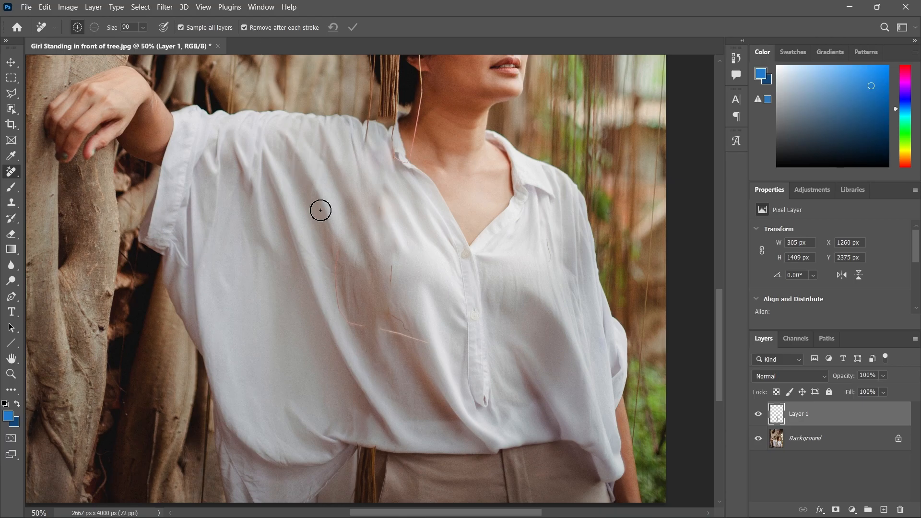
mouse_move(362, 455)
mouse_down()
mouse_move(373, 497)
mouse_move(353, 468)
mouse_move(354, 494)
mouse_move(364, 494)
mouse_move(366, 465)
mouse_move(364, 502)
mouse_up()
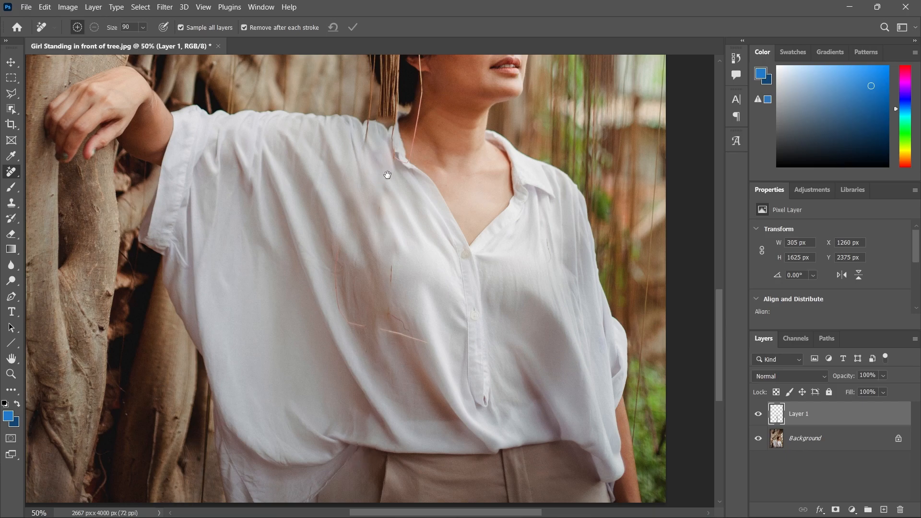
Remove the thick root in front of the hair and neck, including its leftover strands beside the head and above the shoulder
drag(389, 193, 364, 343)
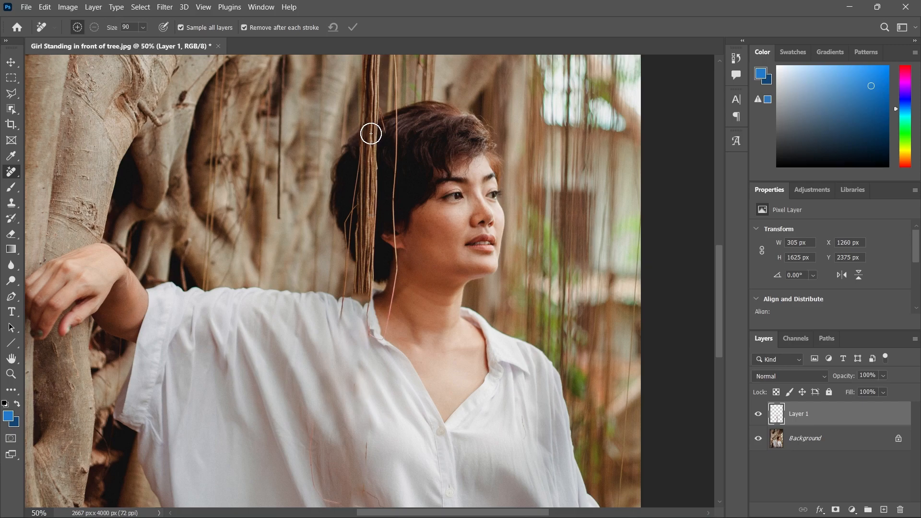
mouse_move(370, 133)
mouse_down()
mouse_move(362, 293)
mouse_move(360, 206)
mouse_up()
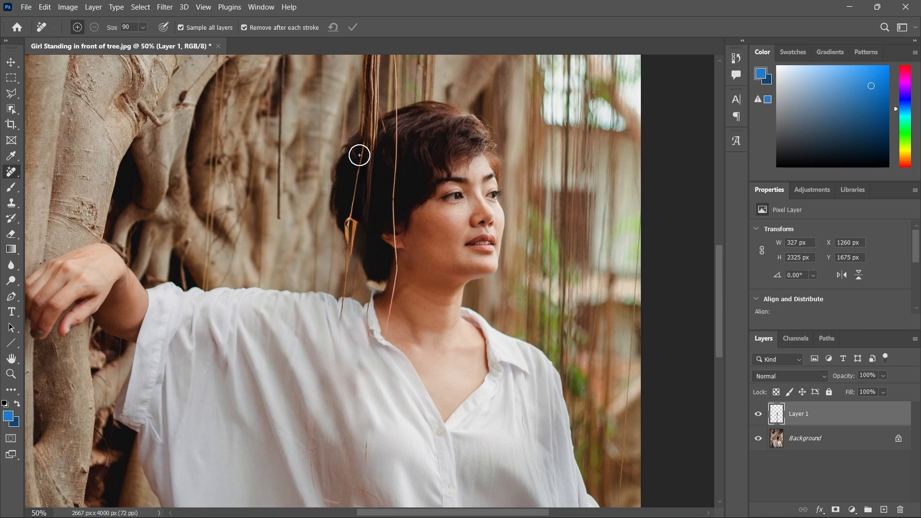
mouse_move(371, 142)
mouse_down()
mouse_move(365, 210)
mouse_move(354, 193)
mouse_move(358, 155)
mouse_up()
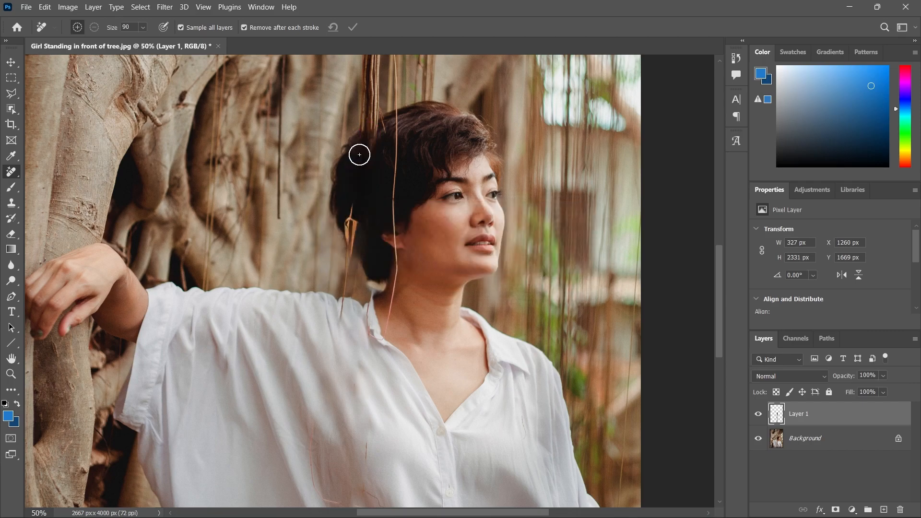
mouse_move(346, 208)
mouse_down()
mouse_move(359, 234)
mouse_move(349, 206)
mouse_move(353, 221)
mouse_up()
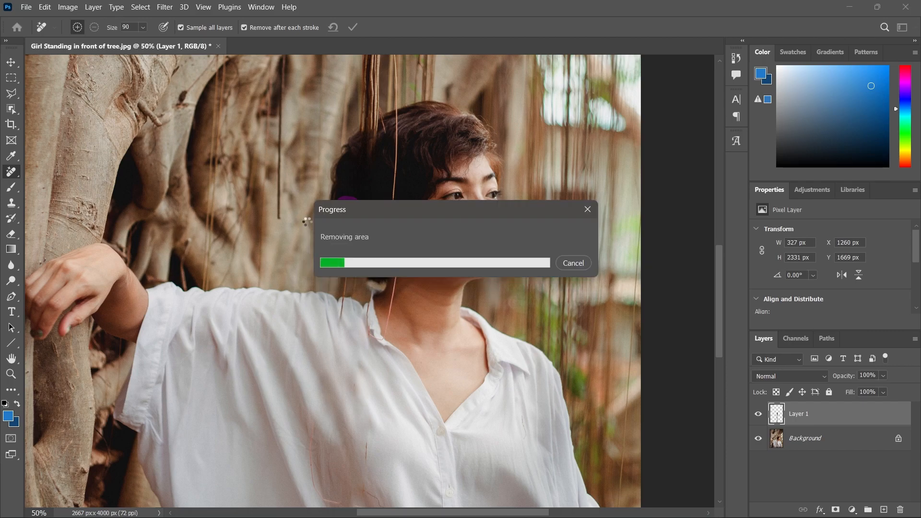
drag(344, 249, 344, 315)
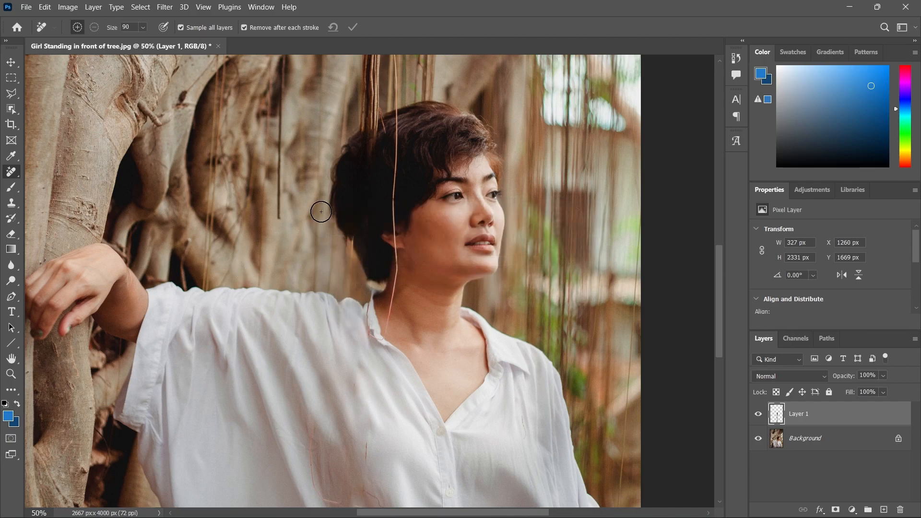
drag(386, 120, 364, 147)
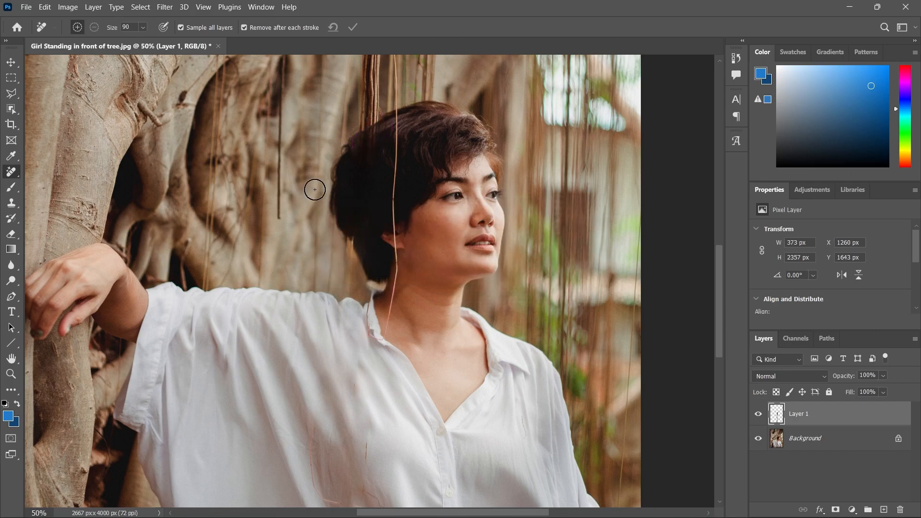
Set the tool size to 45, remove the thin strand over the hair, ear and neck, and touch up the hair's upper back edge
key(bracketleft)
key(bracketleft)
key(bracketleft)
key(bracketleft)
drag(397, 108, 385, 343)
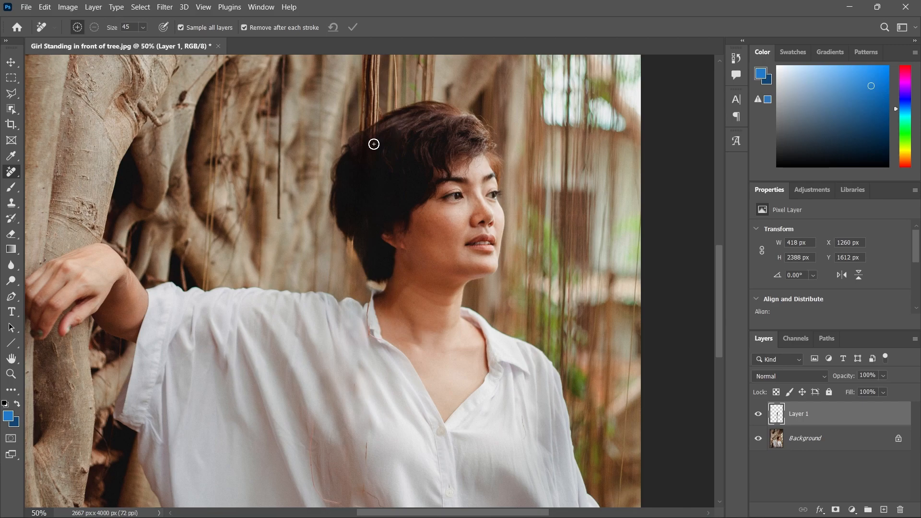
drag(378, 124, 367, 146)
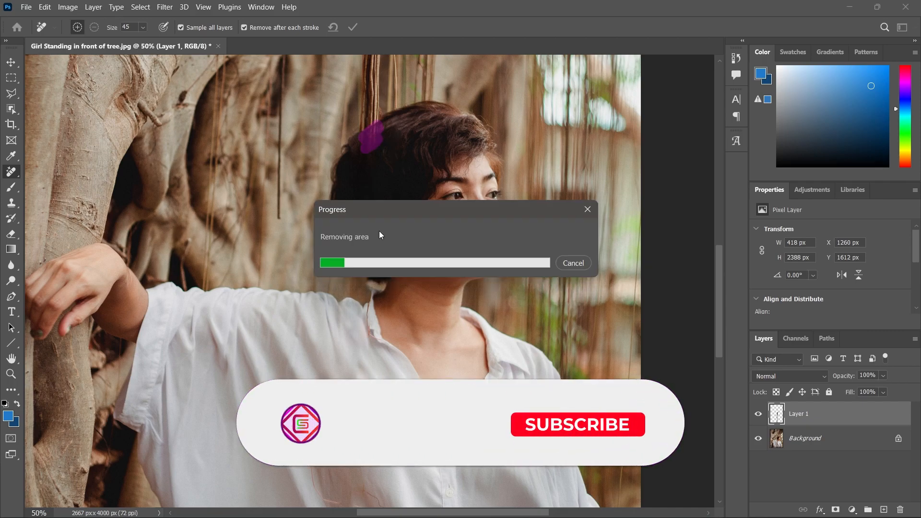
drag(403, 116, 368, 144)
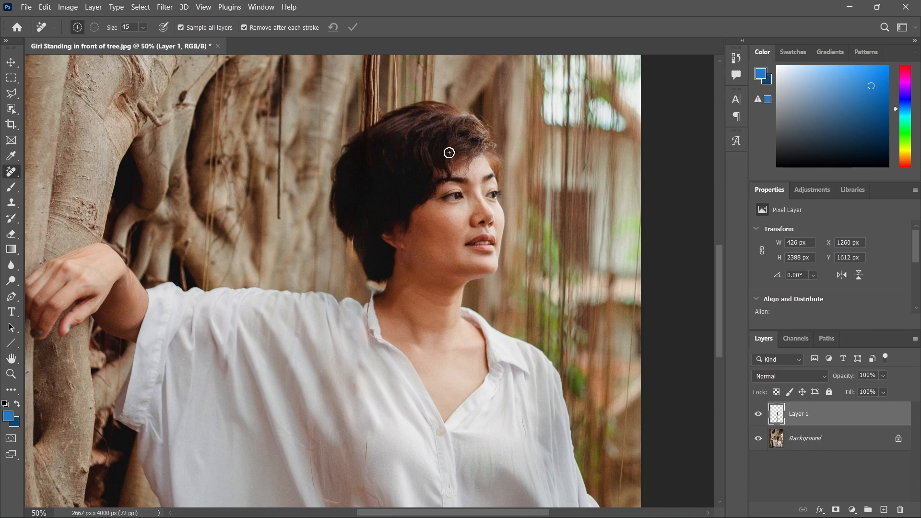
Toggle Layer 1's visibility to compare the whole photo before and after the root removal, leaving the layer shown
key(ctrl+0)
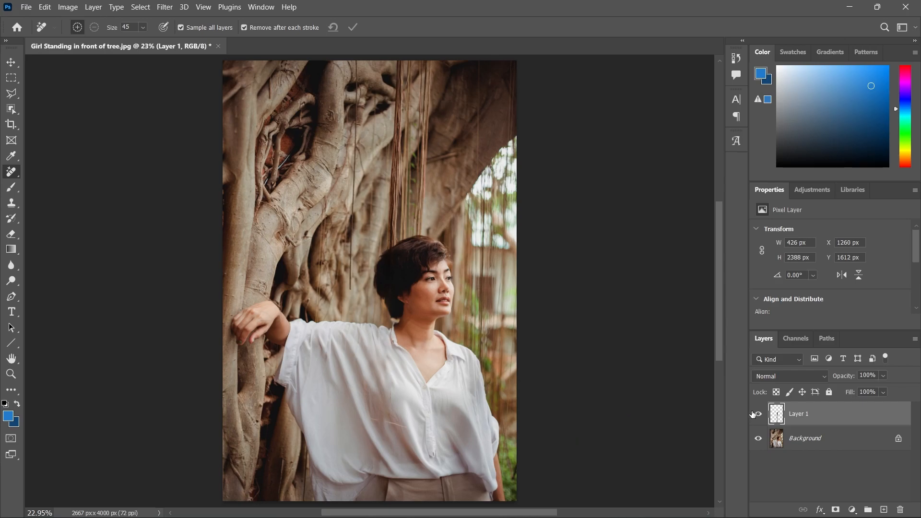
click(761, 417)
click(762, 417)
click(763, 418)
click(763, 417)
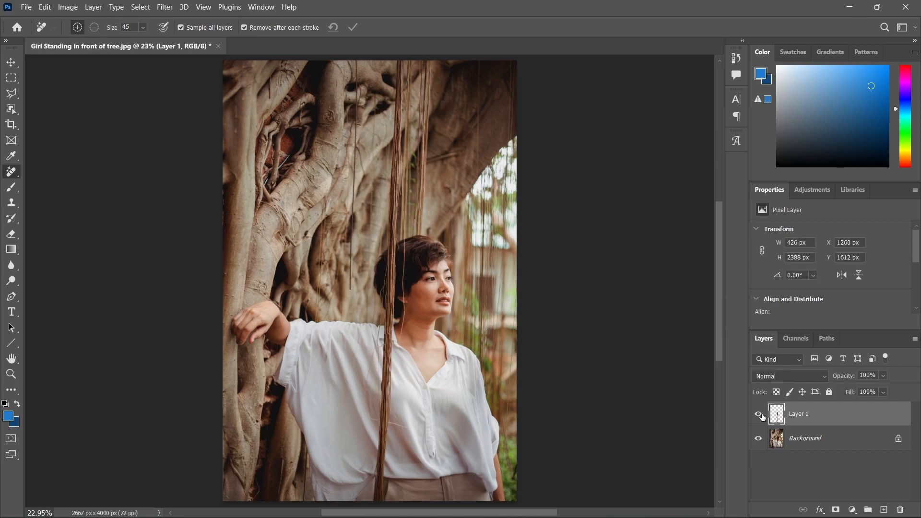
click(763, 418)
click(763, 417)
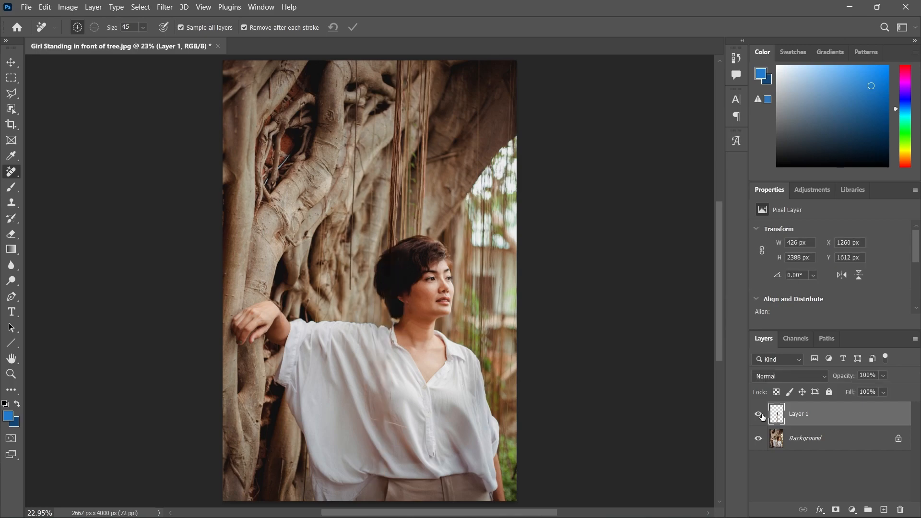